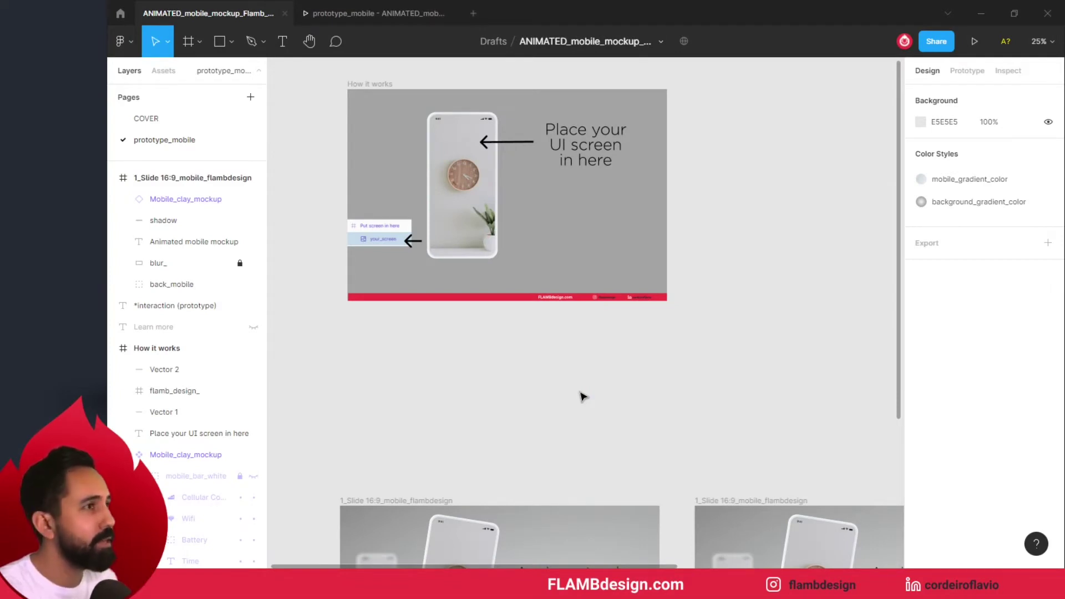
- Survey the page, then zoom in on the How it works frame and its placeholder phone
scroll(583, 396, "down", 2)
scroll(582, 396, "up", 1)
scroll(583, 396, "down", 2)
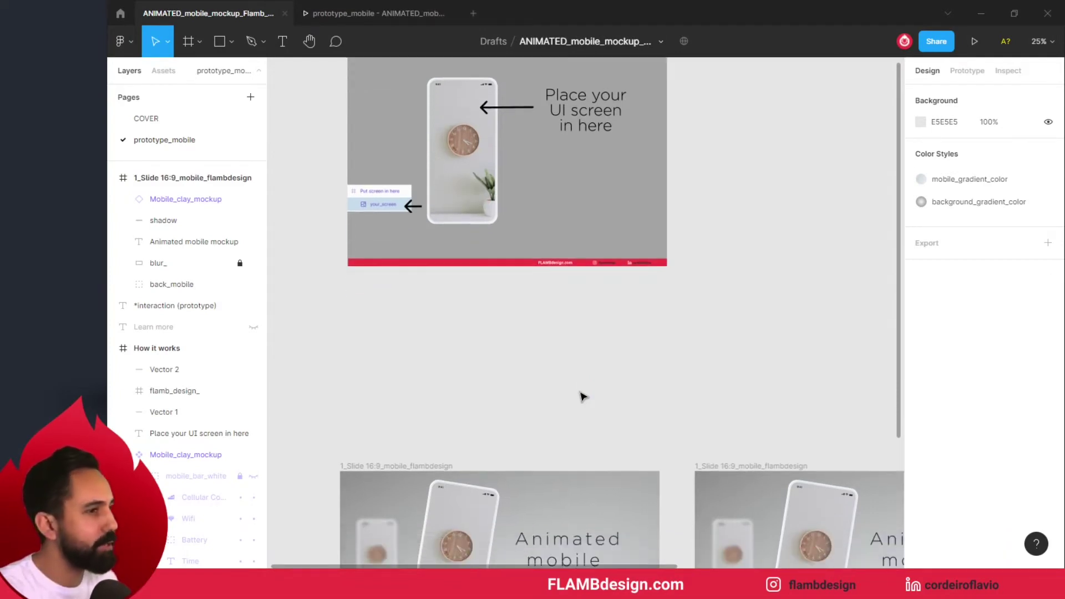
scroll(583, 396, "up", 1)
scroll(582, 396, "down", 3, "ctrl")
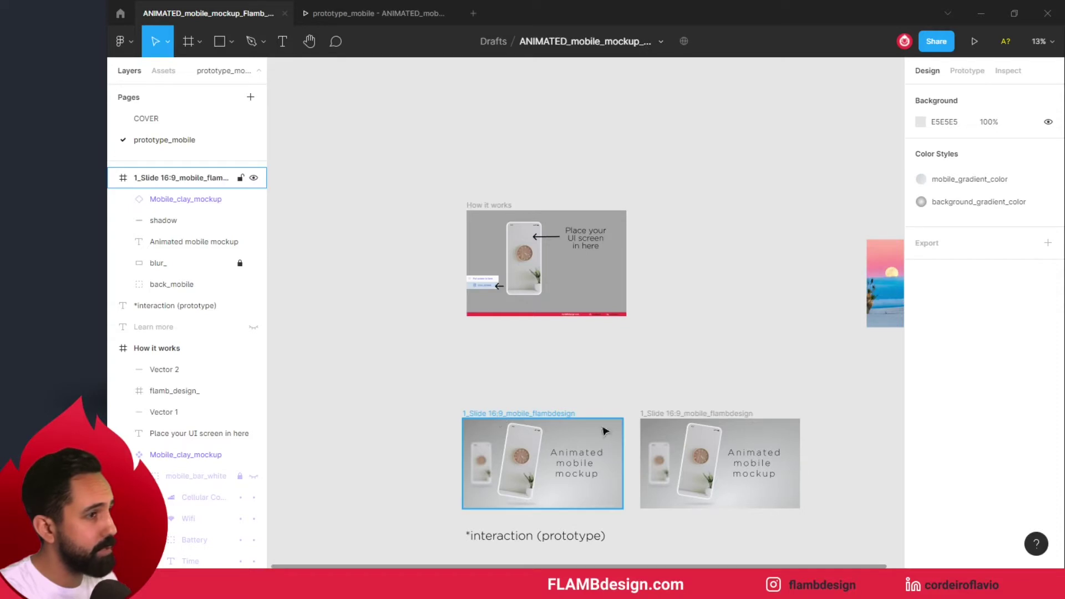
left_click(497, 240)
left_click(580, 269)
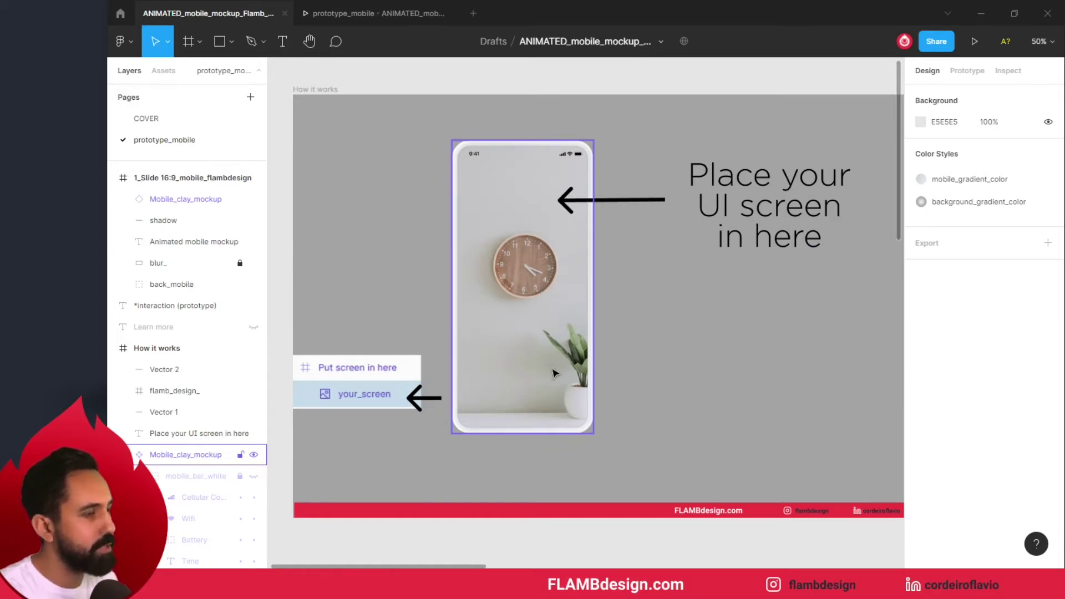
- Zoom out to 13% so the How it works frame and both mockup slides show
left_click(551, 342)
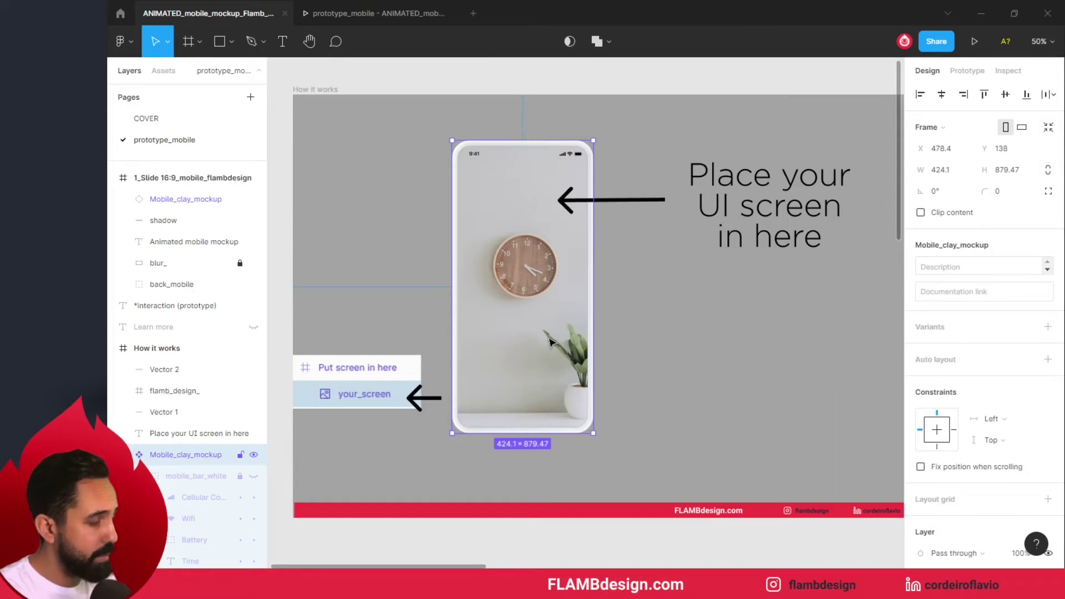
key("minus")
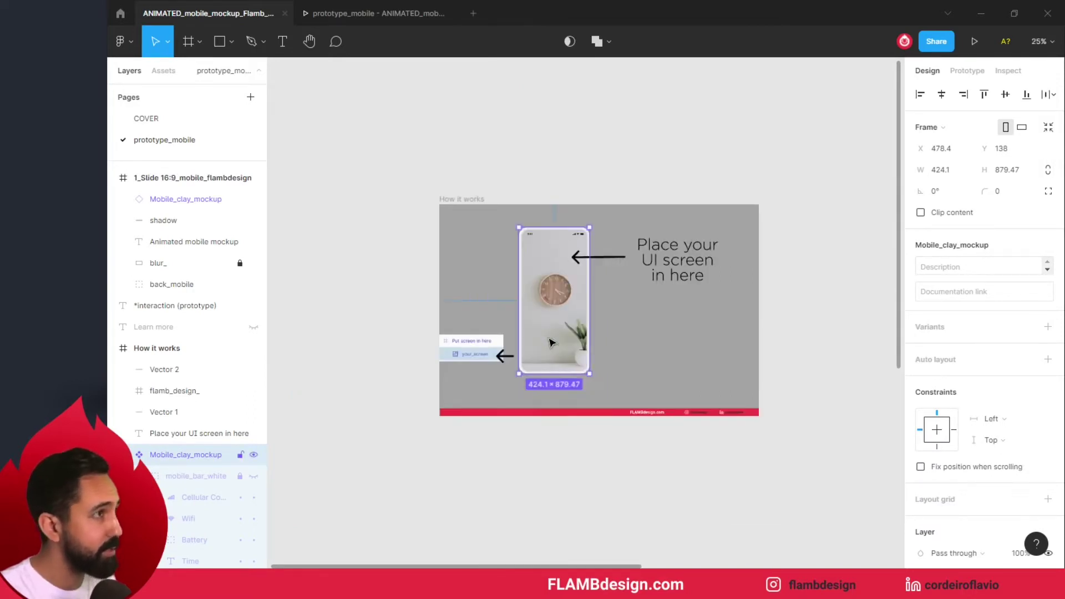
key("minus")
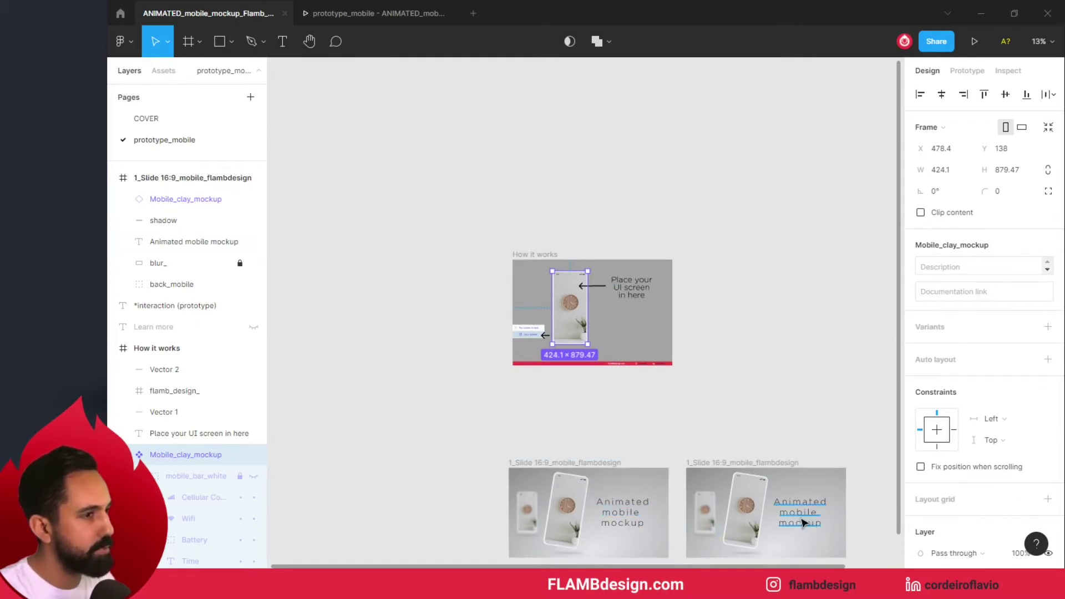
left_click(722, 393)
scroll(732, 377, "up", 1)
- Move the sunset beach image onto the phone mockup and resize it to 452.33 × 865.47
left_click_drag(710, 332, 635, 340)
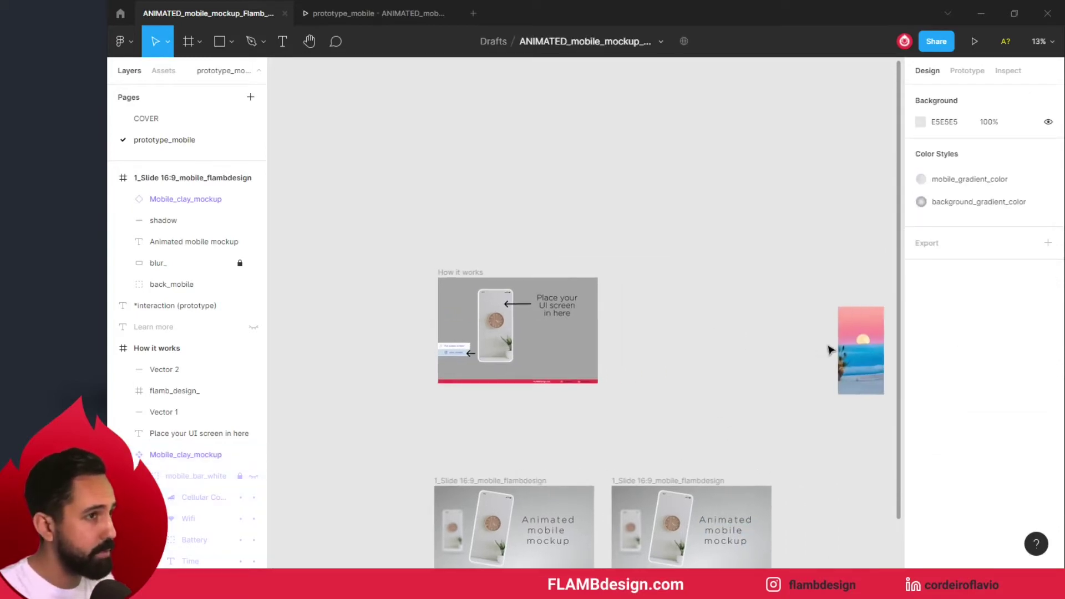
left_click(868, 352)
left_click_drag(868, 352, 541, 353)
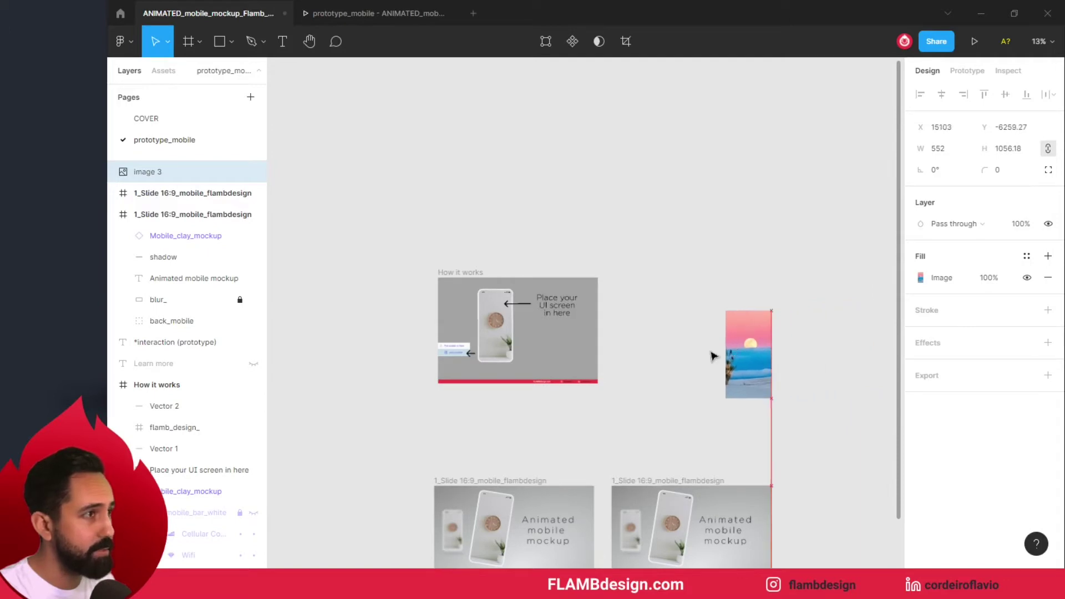
left_click_drag(541, 354, 548, 344)
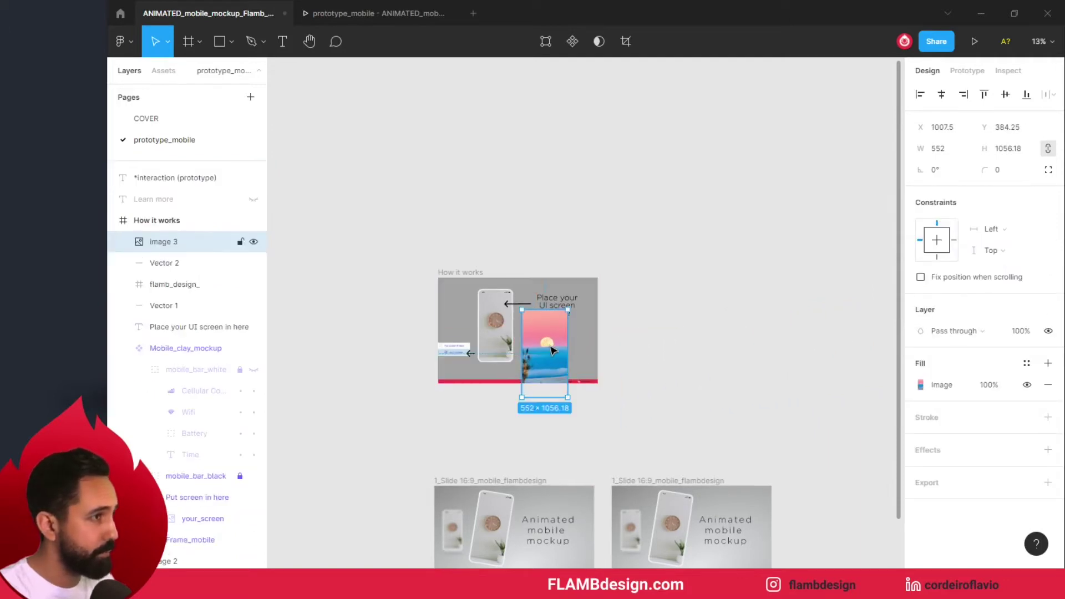
left_click(517, 340)
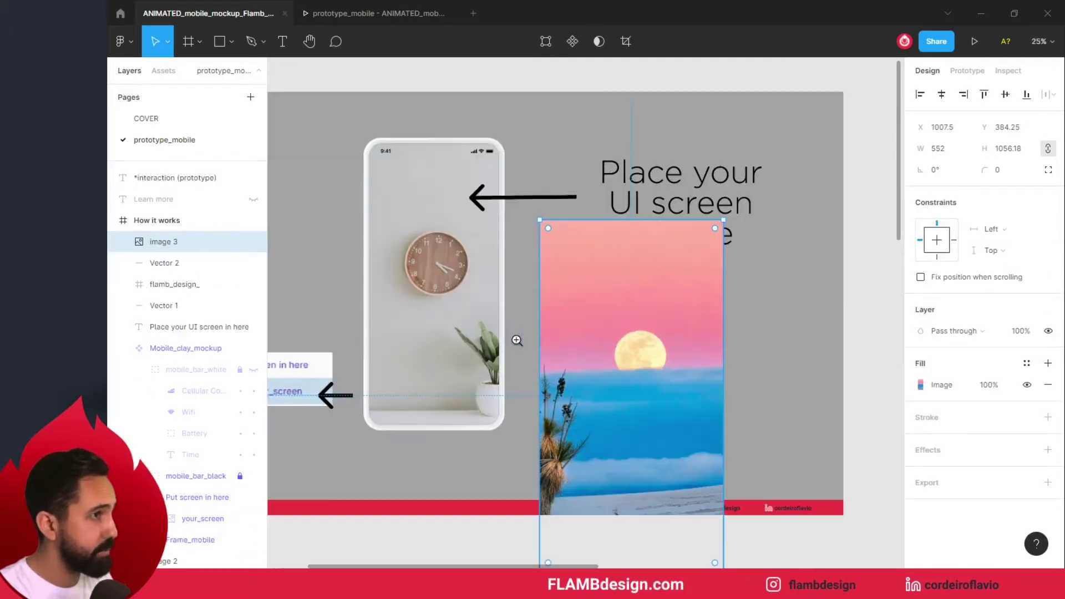
mouse_move(588, 327)
left_mouse_down()
mouse_move(419, 261)
mouse_move(419, 252)
left_mouse_up()
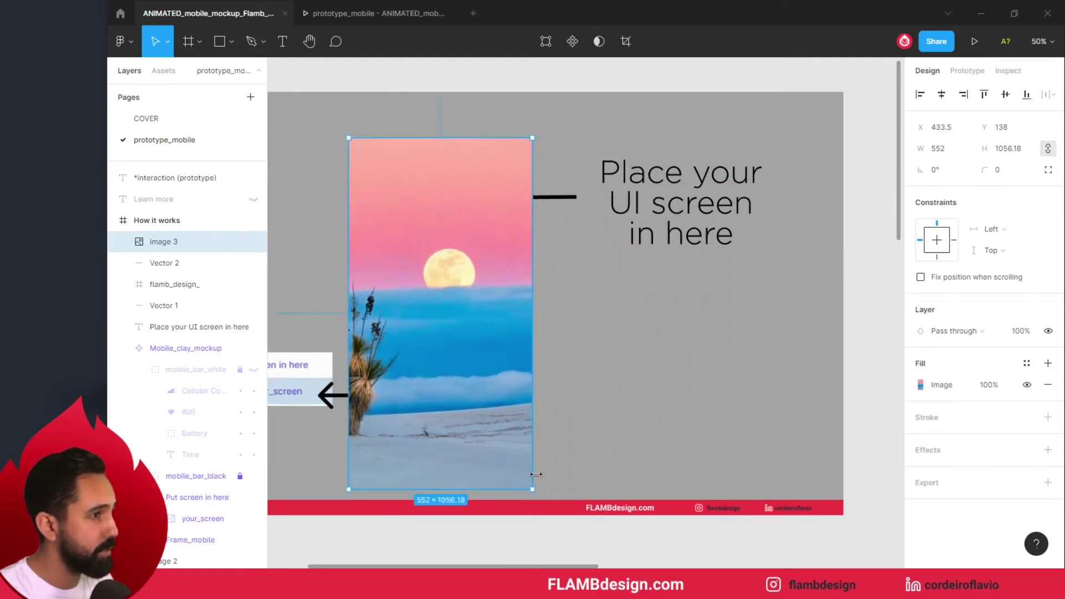
left_click_drag(529, 491, 499, 417)
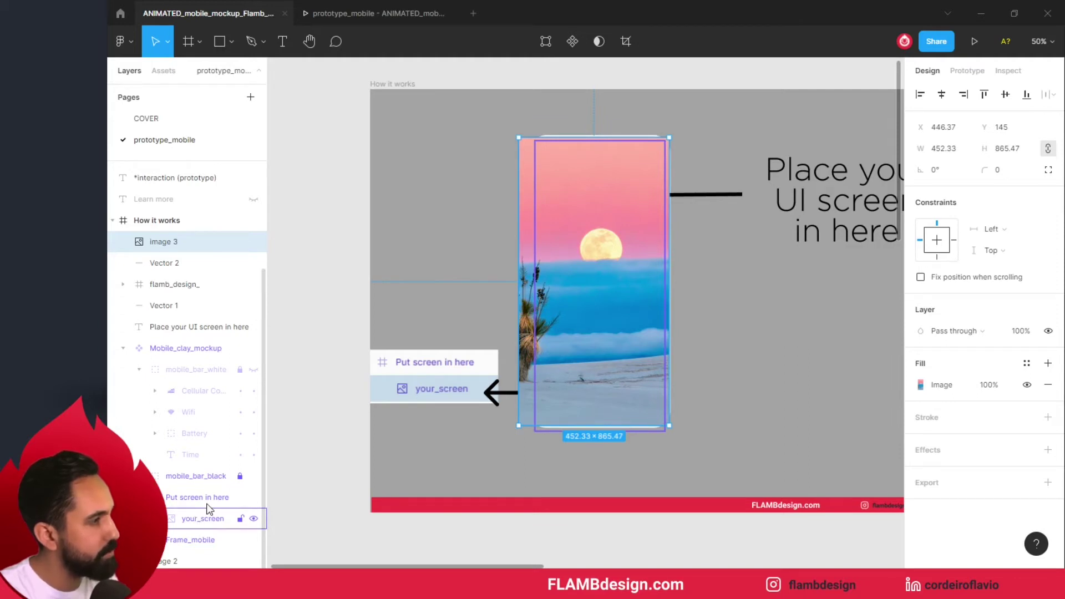
- Nest the image 3 layer inside 'Put screen in here' so it fills the phone screen
left_click_drag(211, 248, 211, 516)
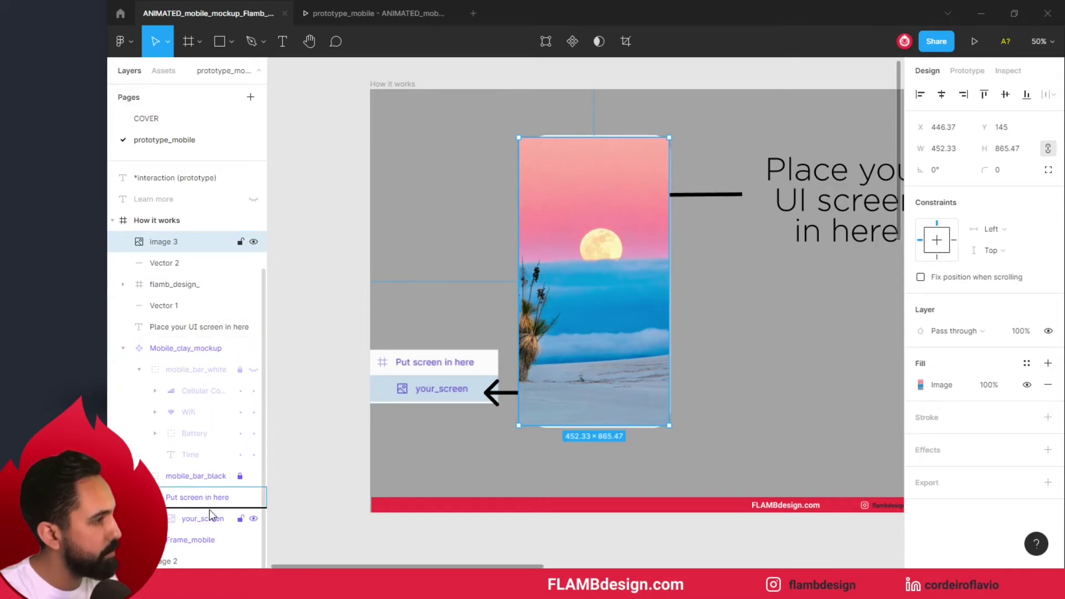
left_click_drag(210, 516, 211, 516)
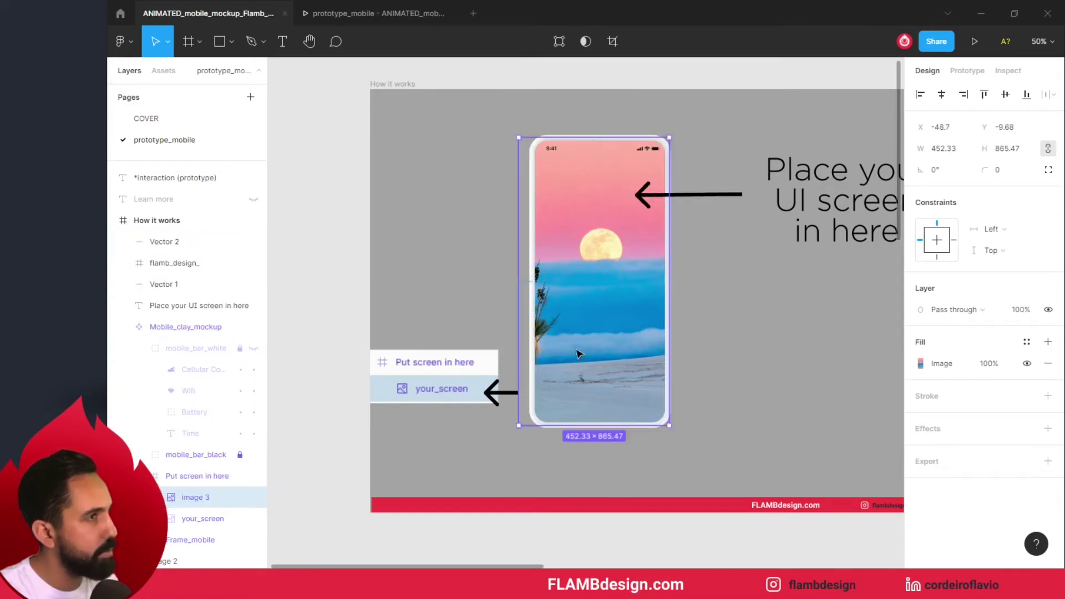
scroll(636, 239, "down", 4)
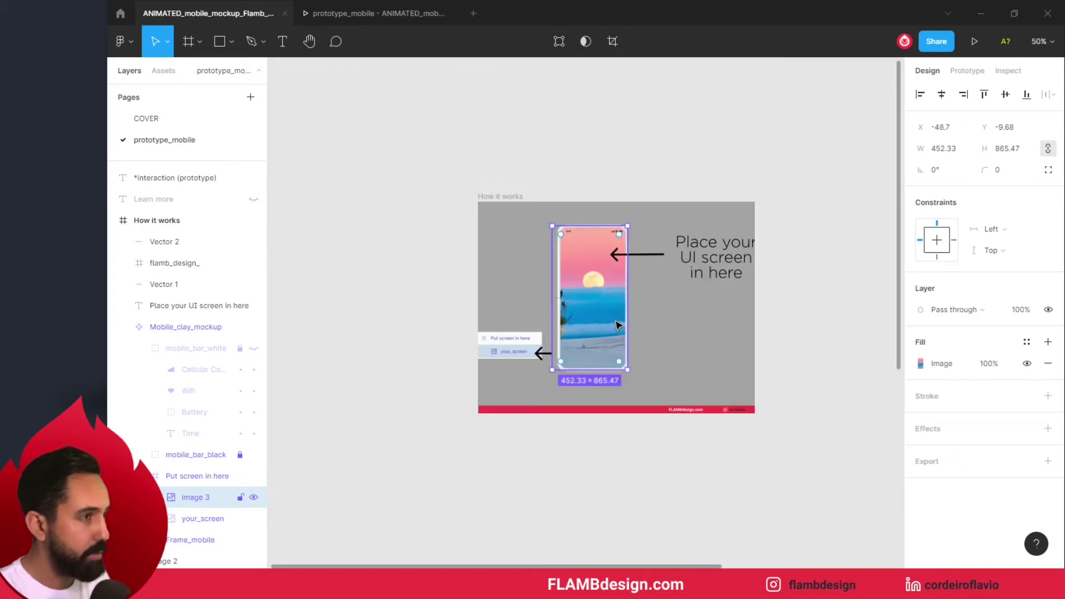
scroll(618, 325, "down", 2)
left_click_drag(668, 390, 607, 324)
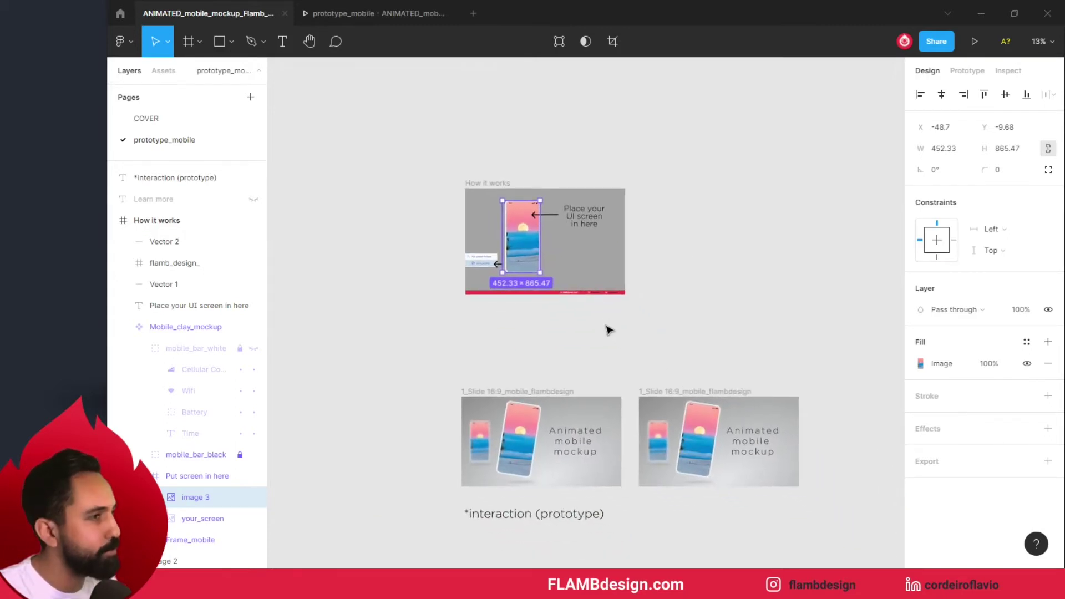
scroll(609, 330, "up", 2)
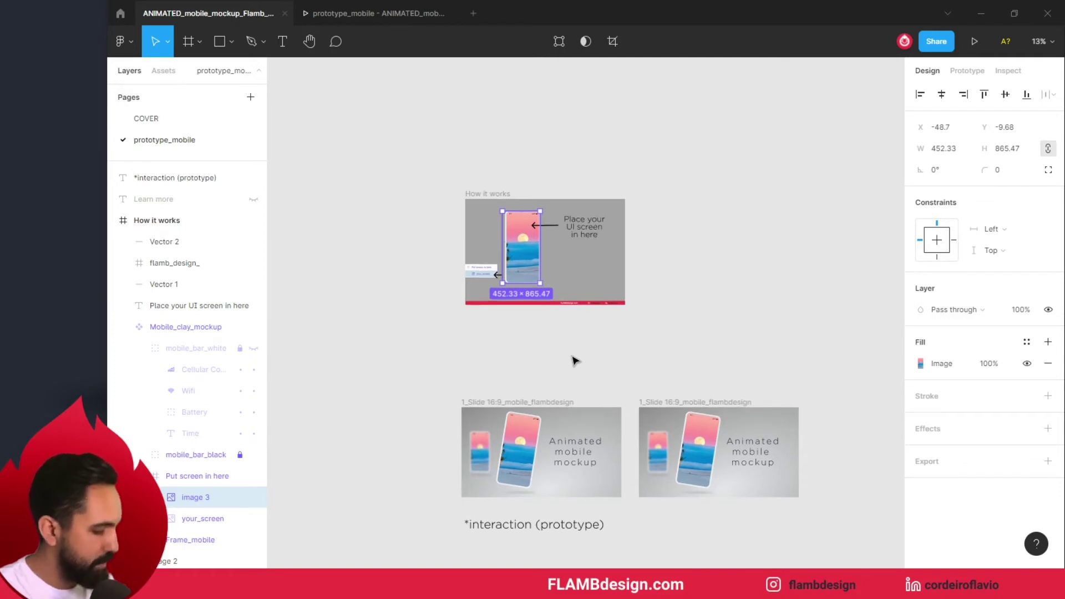
left_click(522, 335)
scroll(549, 332, "up", 2)
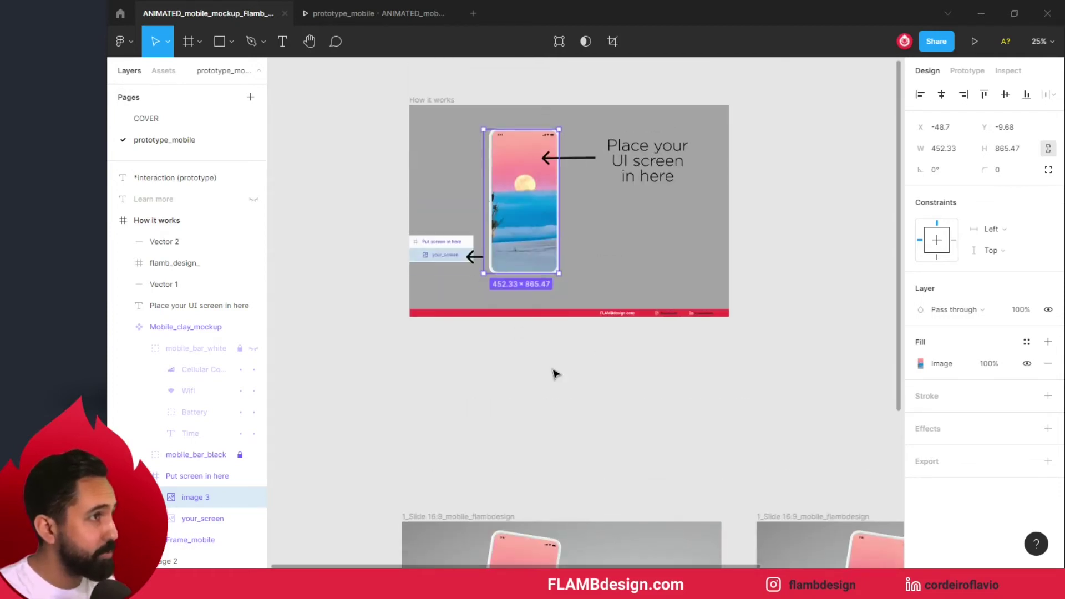
left_click(560, 370)
scroll(562, 368, "down", 4)
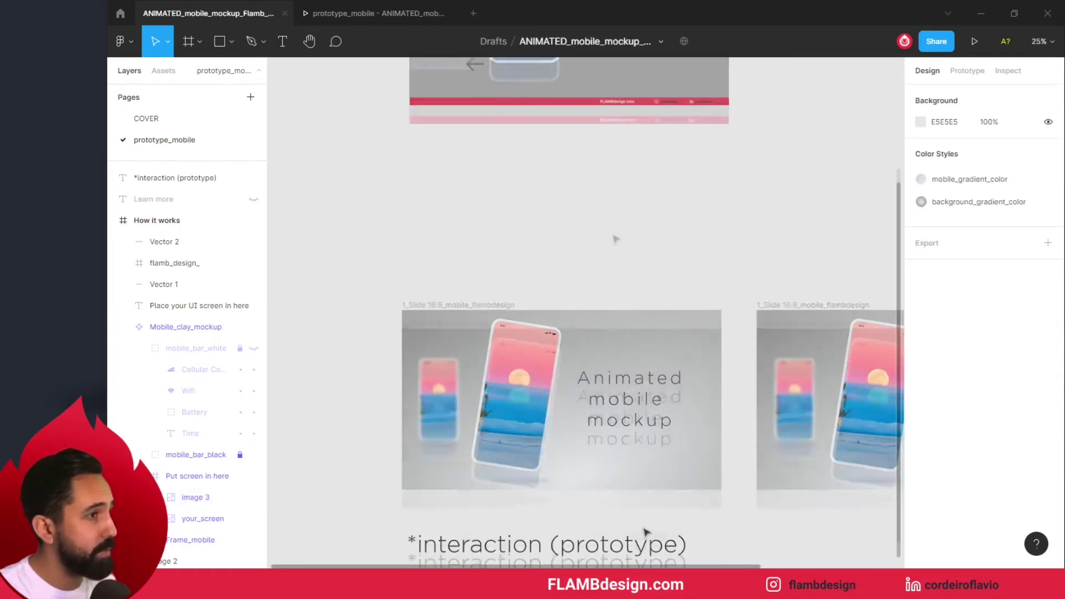
scroll(610, 238, "up", 6)
scroll(616, 438, "down", 4)
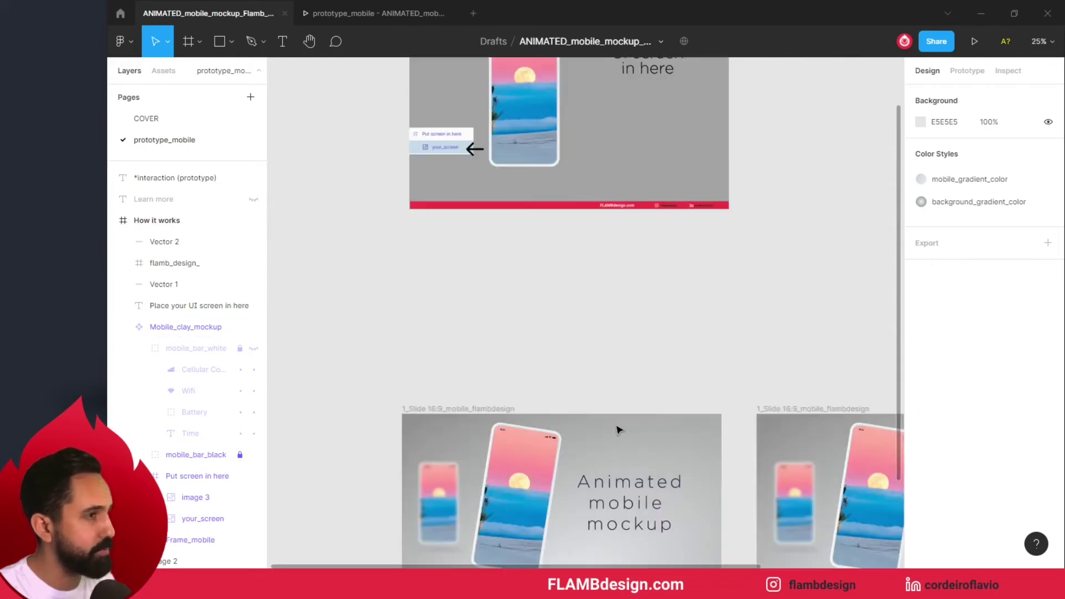
scroll(613, 425, "down", 2)
left_click(604, 425)
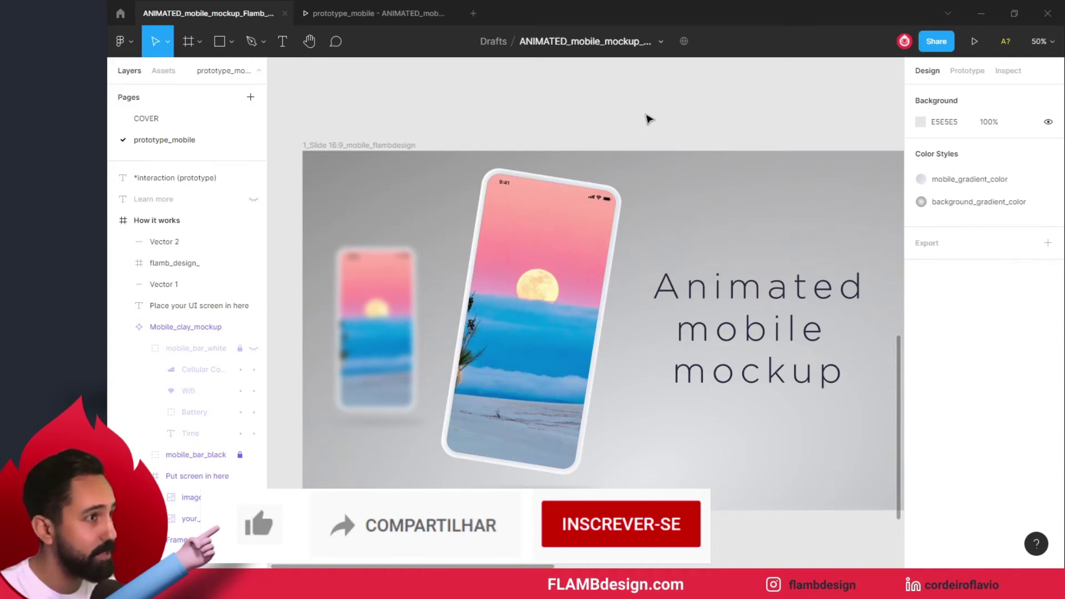
left_click(249, 435)
mouse_move(197, 476)
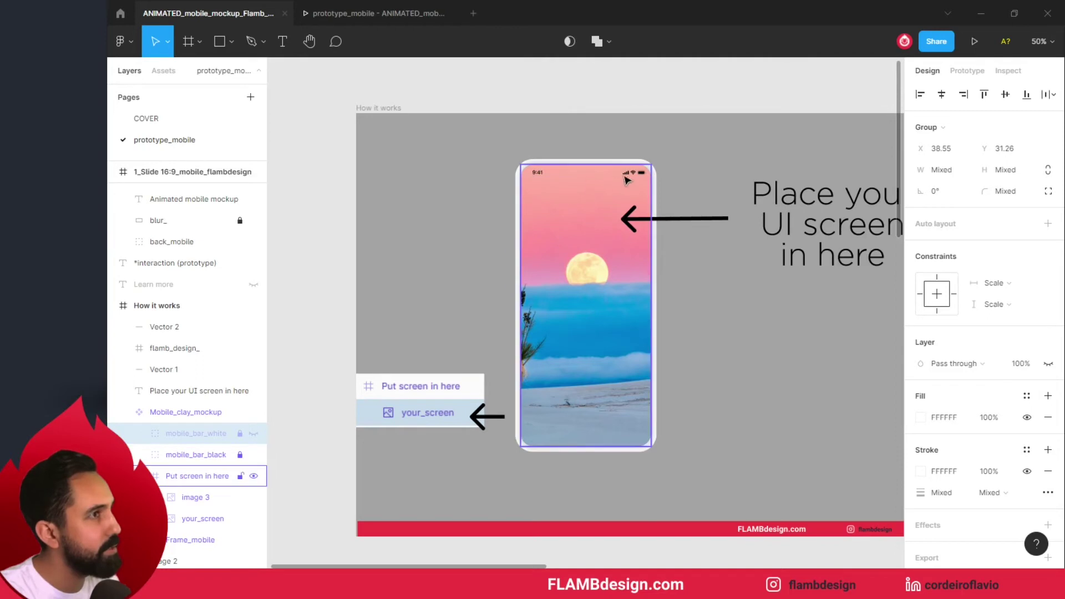
- Make the mobile_bar_white layer visible over the sunset screen at 100% zoom
scroll(632, 189, "up", 3)
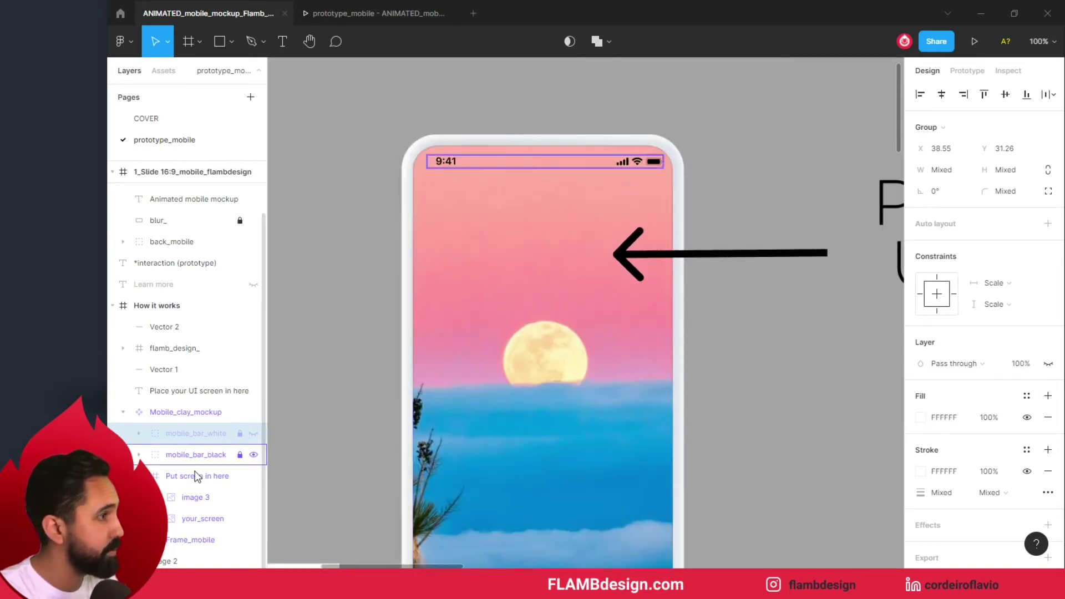
left_click(252, 433)
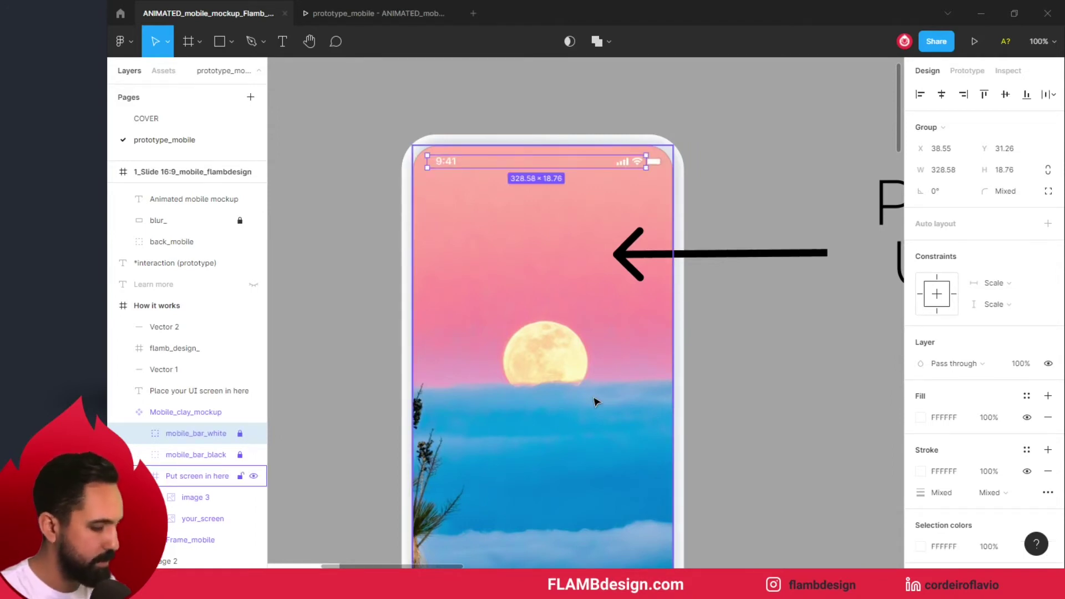
key("minus")
key("minus")
key("minus")
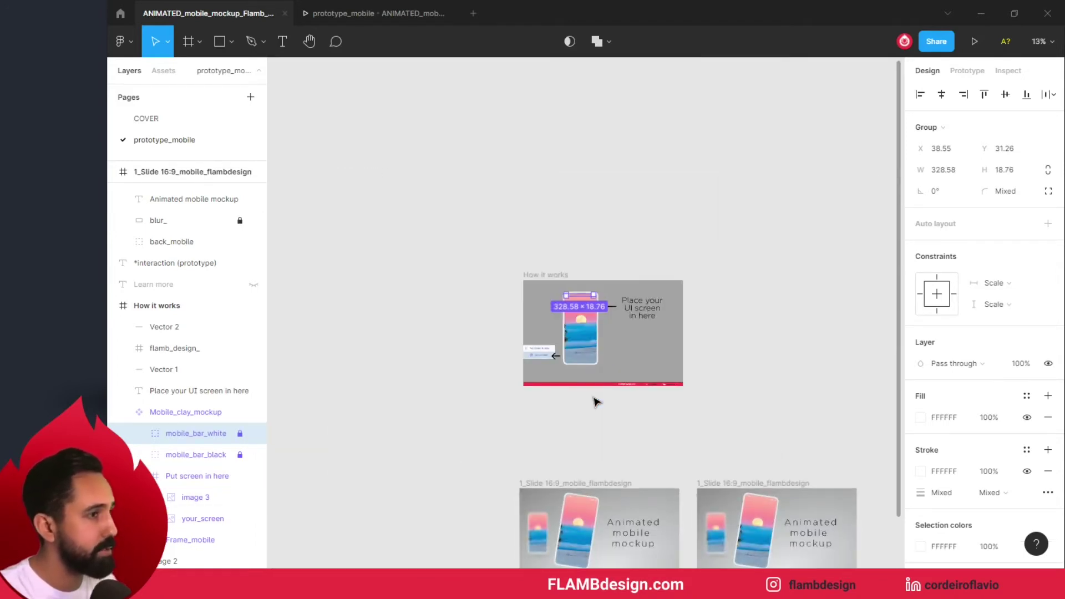
left_click(558, 269)
left_click(584, 242)
scroll(571, 240, "right", 3)
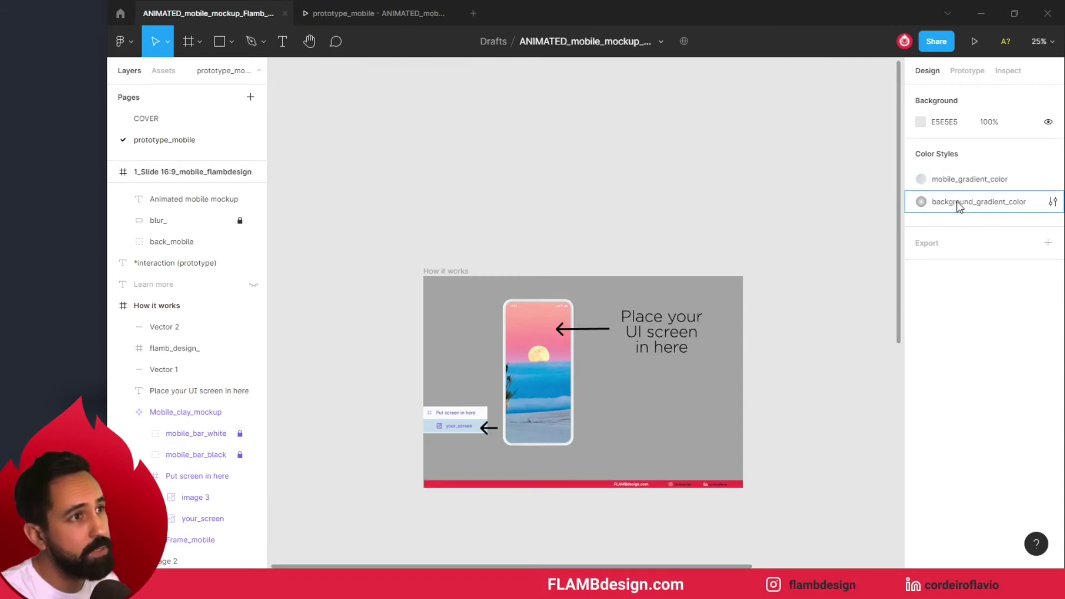
- Open the background_gradient_color style's radial gradient fill for editing
scroll(827, 333, "down", 3)
scroll(744, 107, "down", 3)
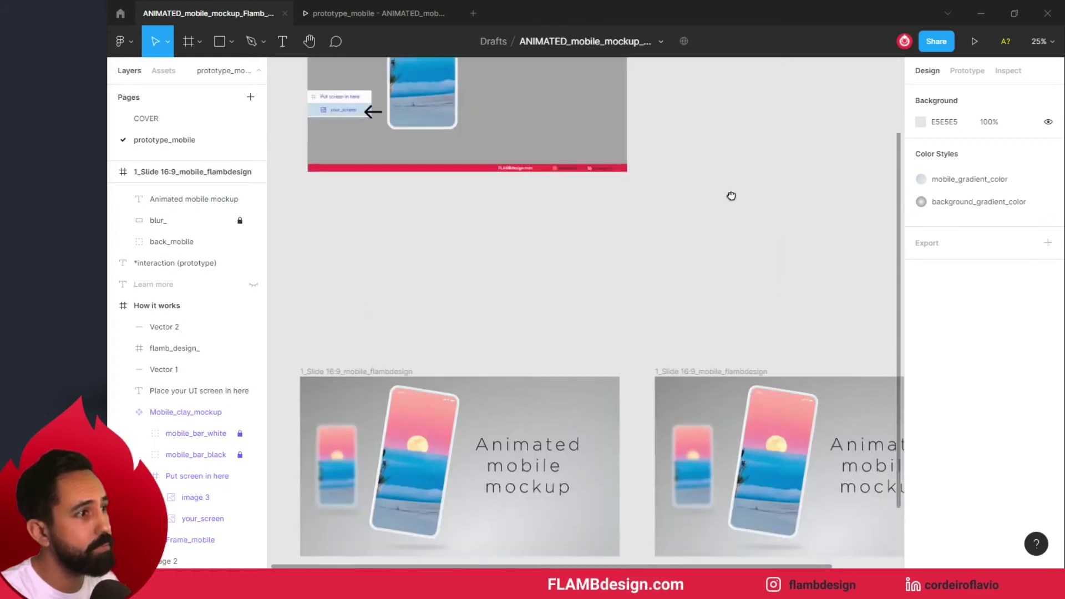
scroll(730, 195, "down", 2)
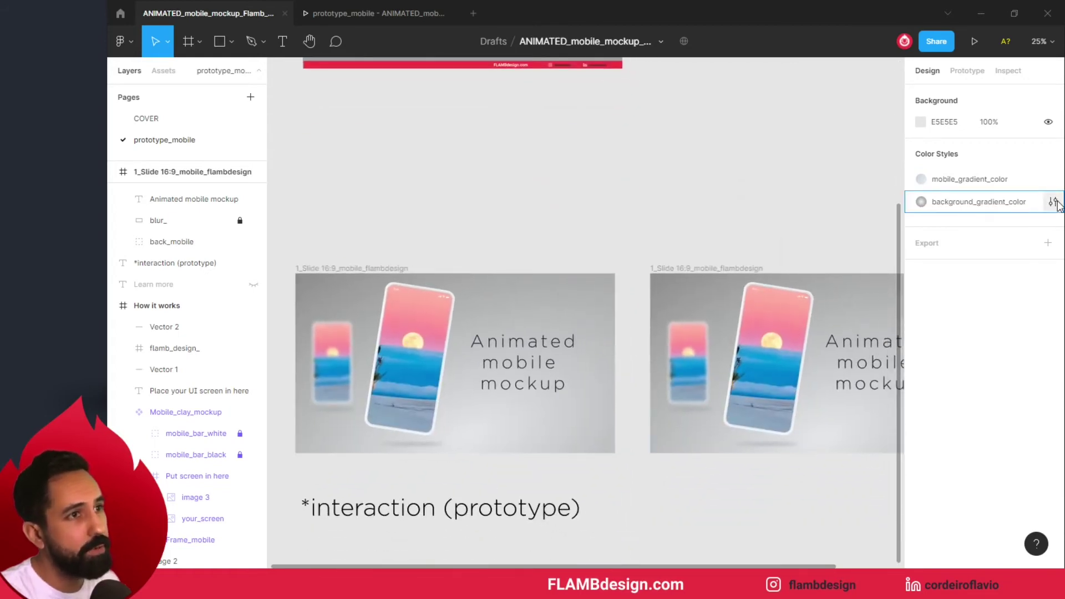
left_click(1053, 203)
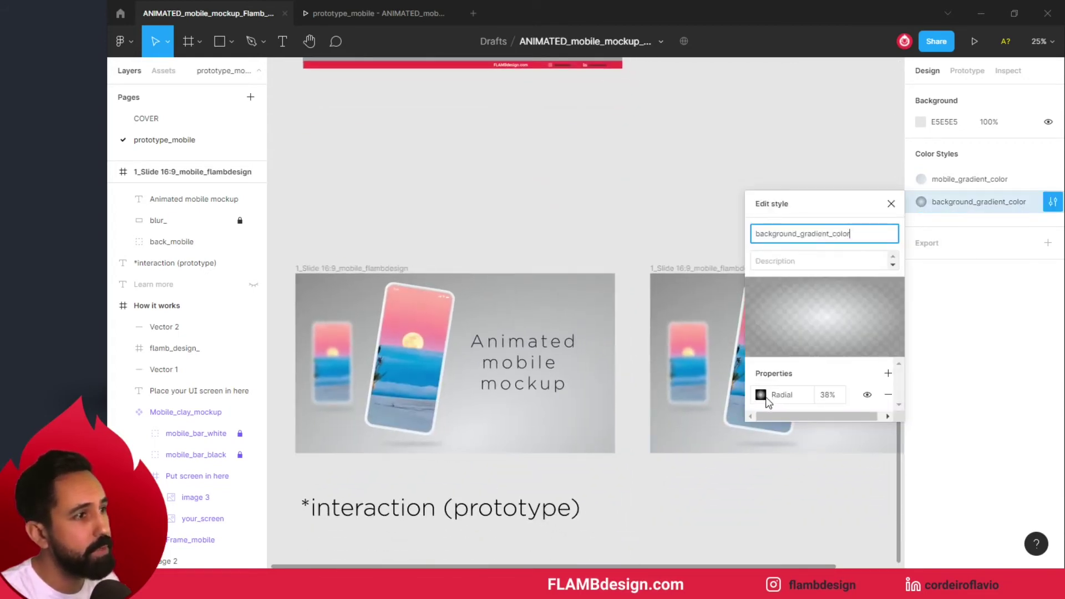
left_click(761, 395)
- Set the outer gradient stop to dark blue 044970 and the inner stop to pale pink
left_click(728, 206)
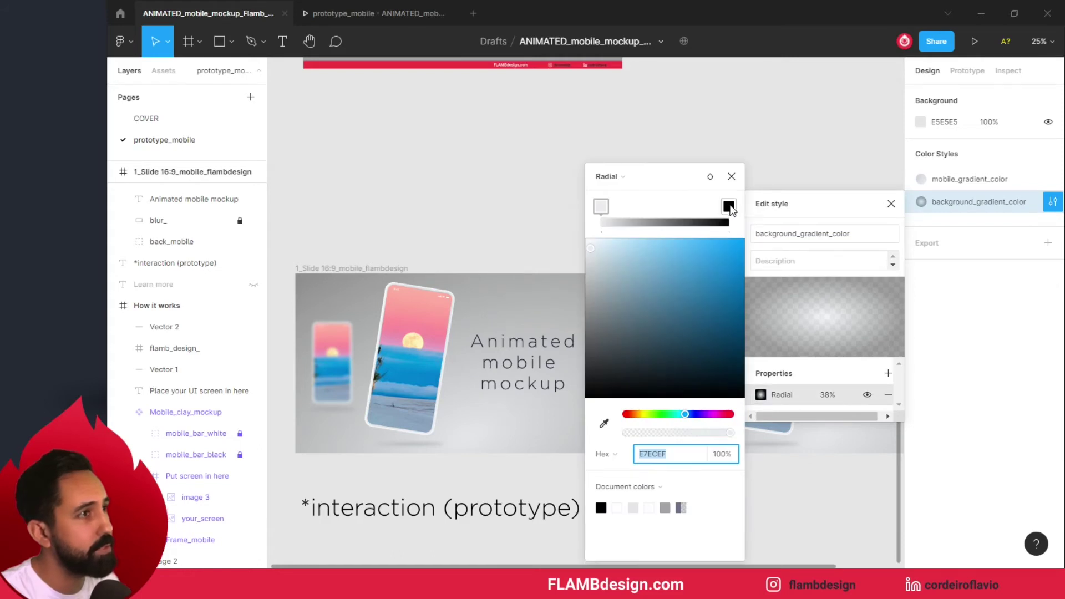
left_click_drag(737, 372, 740, 329)
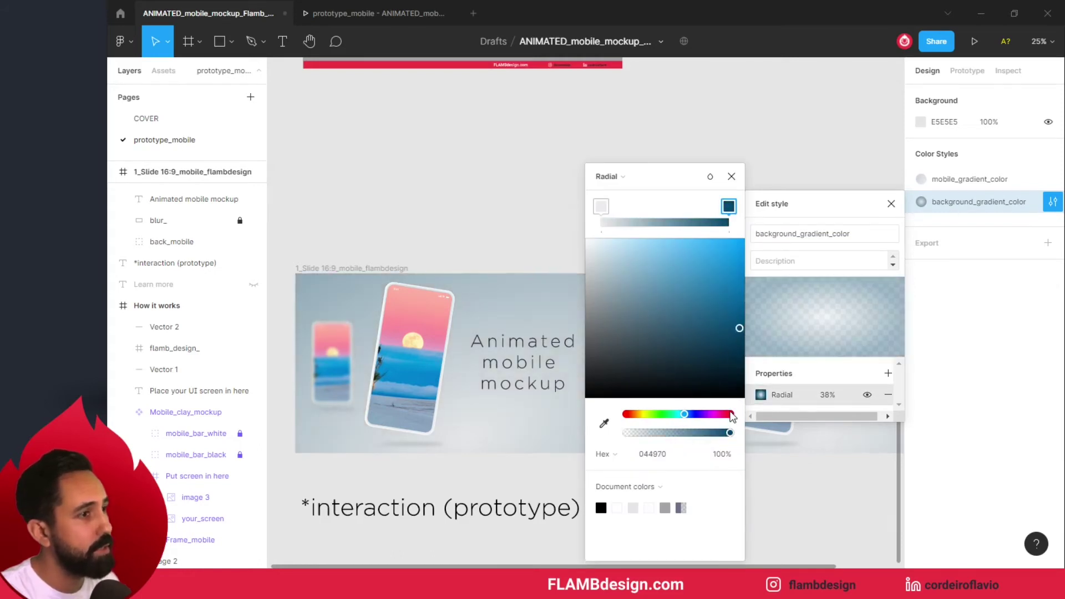
left_click(603, 206)
left_click_drag(653, 315, 626, 270)
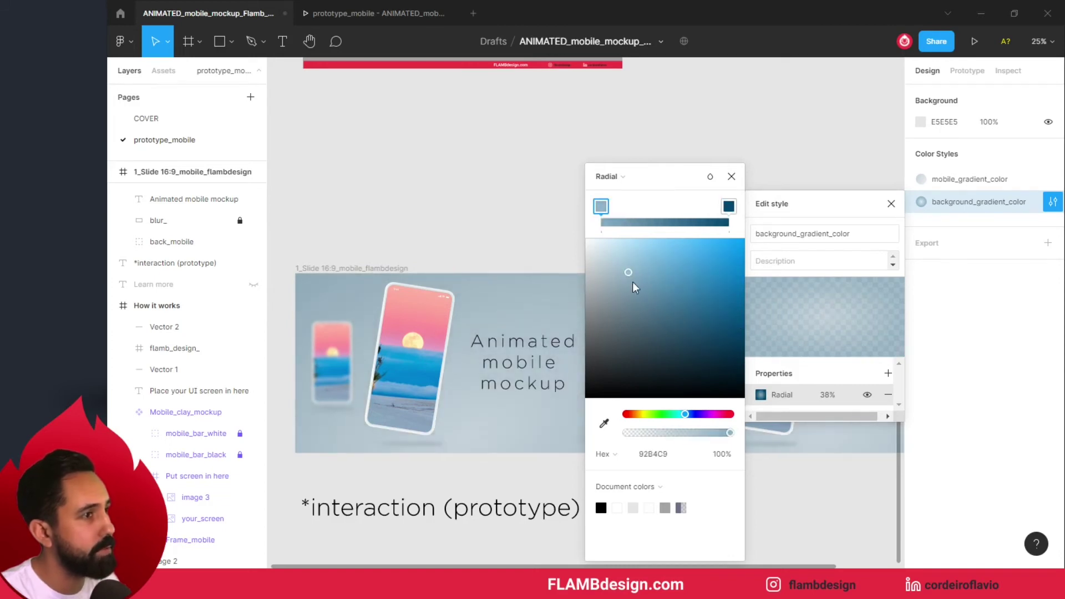
left_click_drag(650, 415, 619, 415)
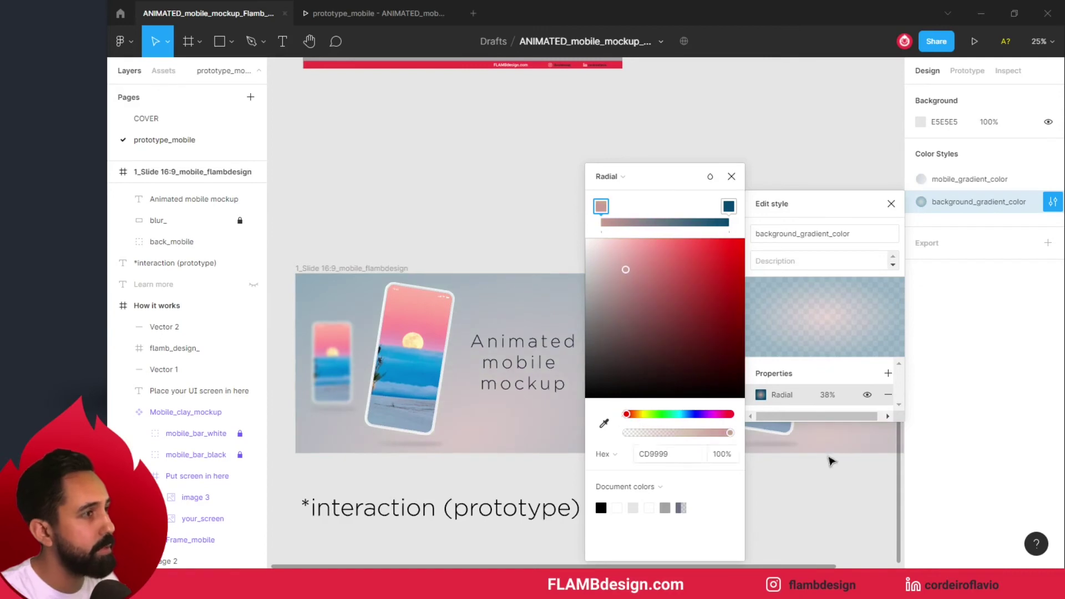
left_click(732, 178)
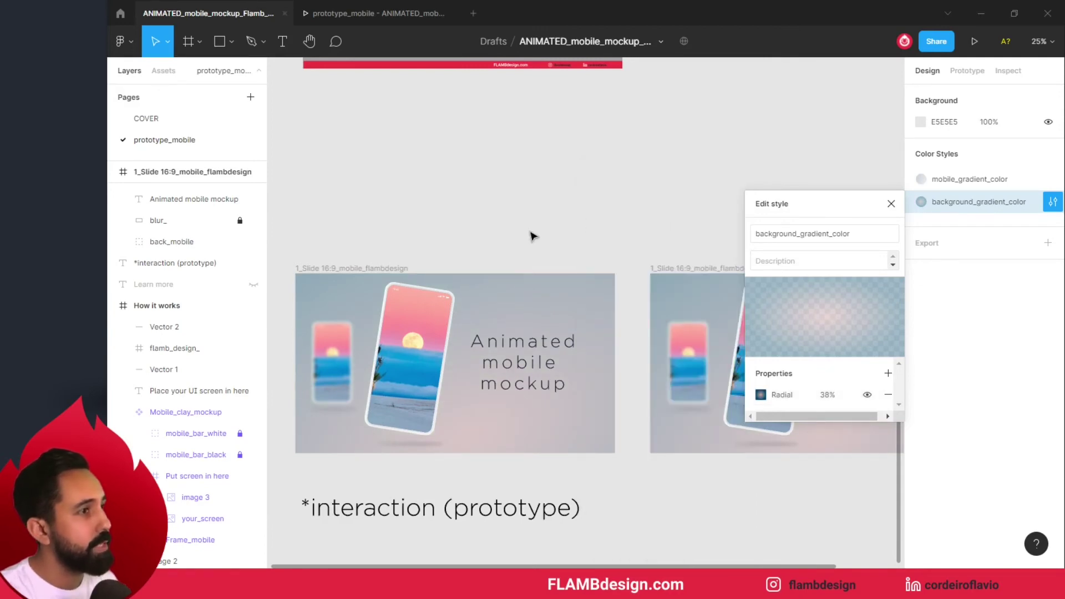
- Check the While hovering / Smart animate connection between the slides and play the prototype
left_click(965, 72)
scroll(602, 160, "right", 3)
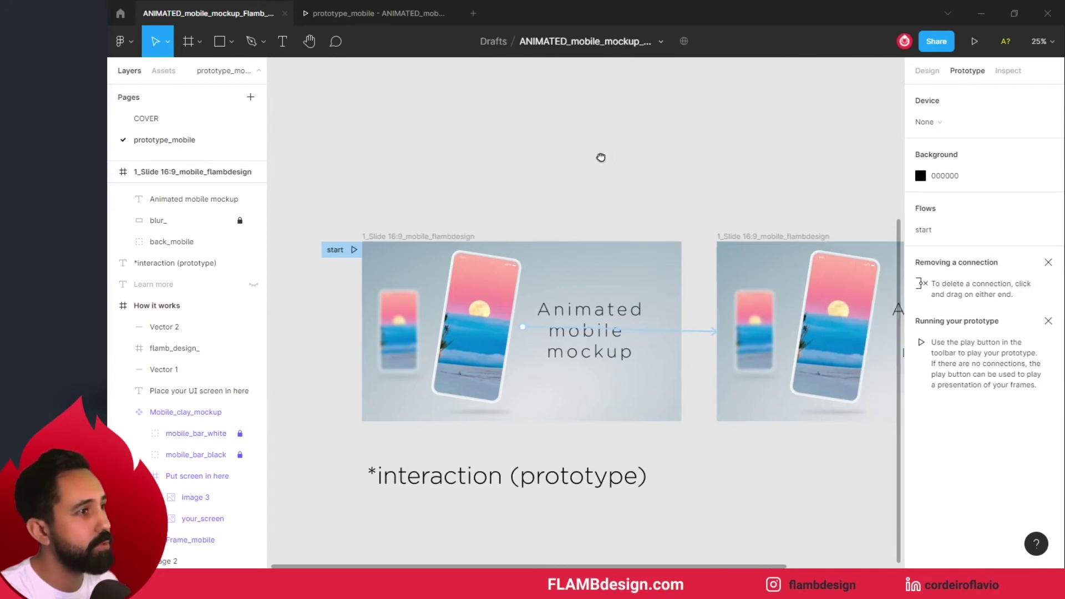
left_click(683, 336)
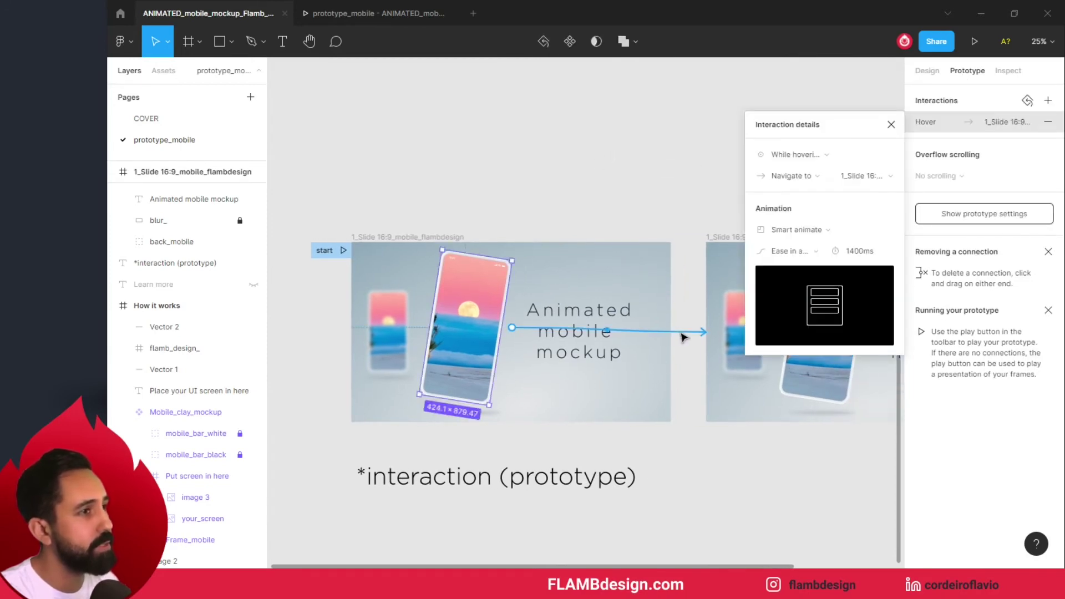
left_click(800, 155)
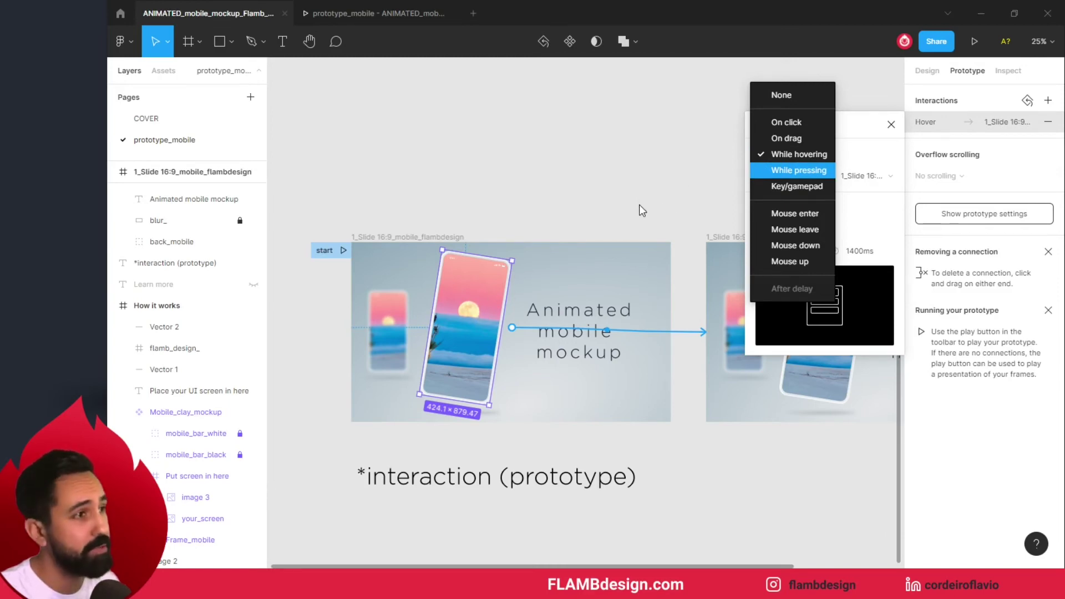
key("ctrl+alt+Return")
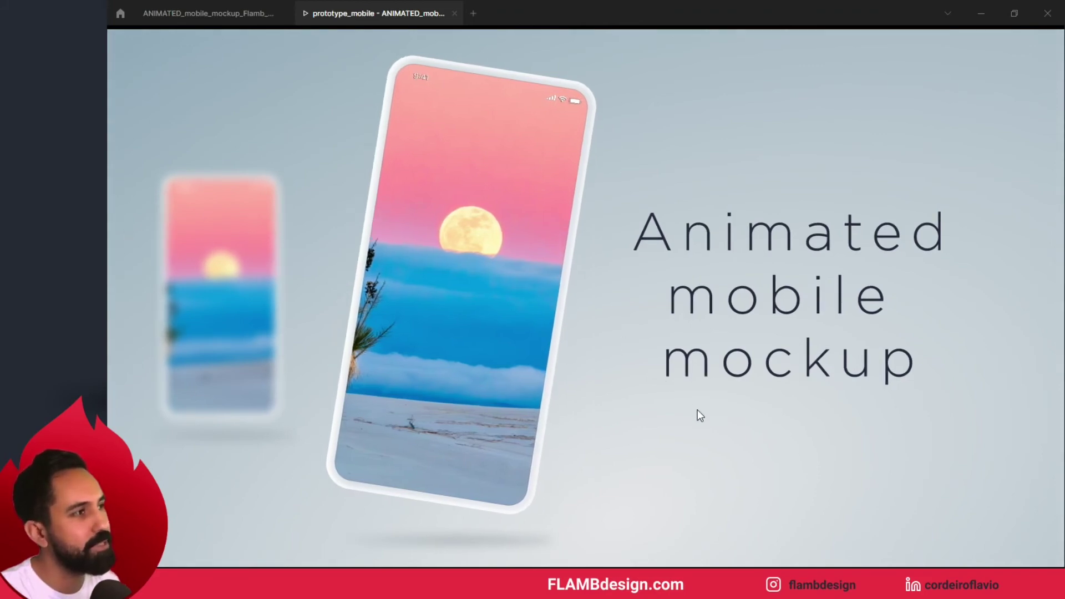
left_click(194, 16)
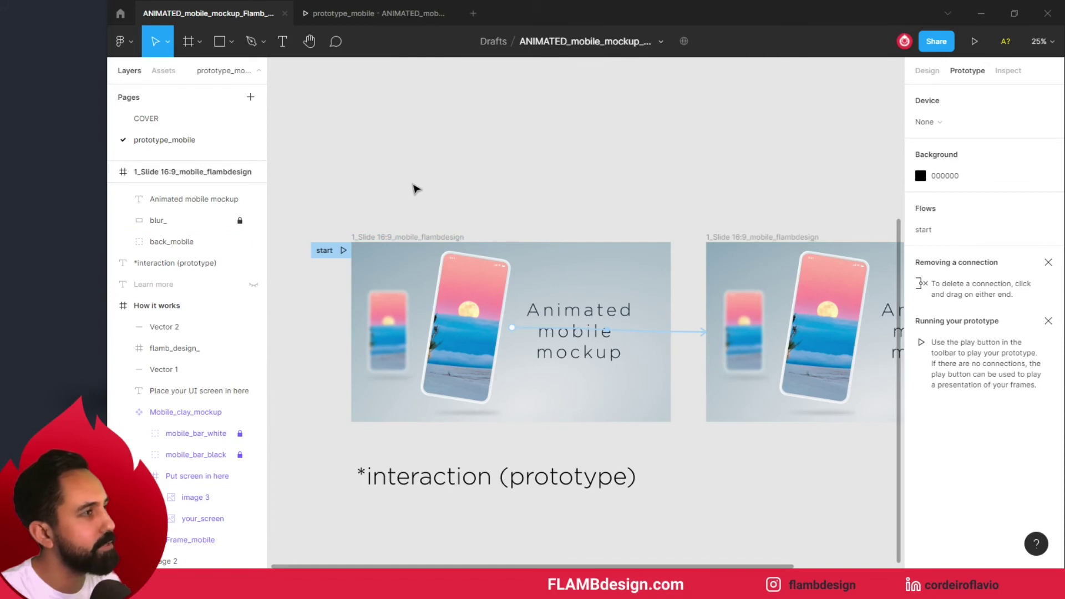
- Toggle the blur_ layer on and off to compare the small phone, leaving the blur on
scroll(504, 171, "left", 5)
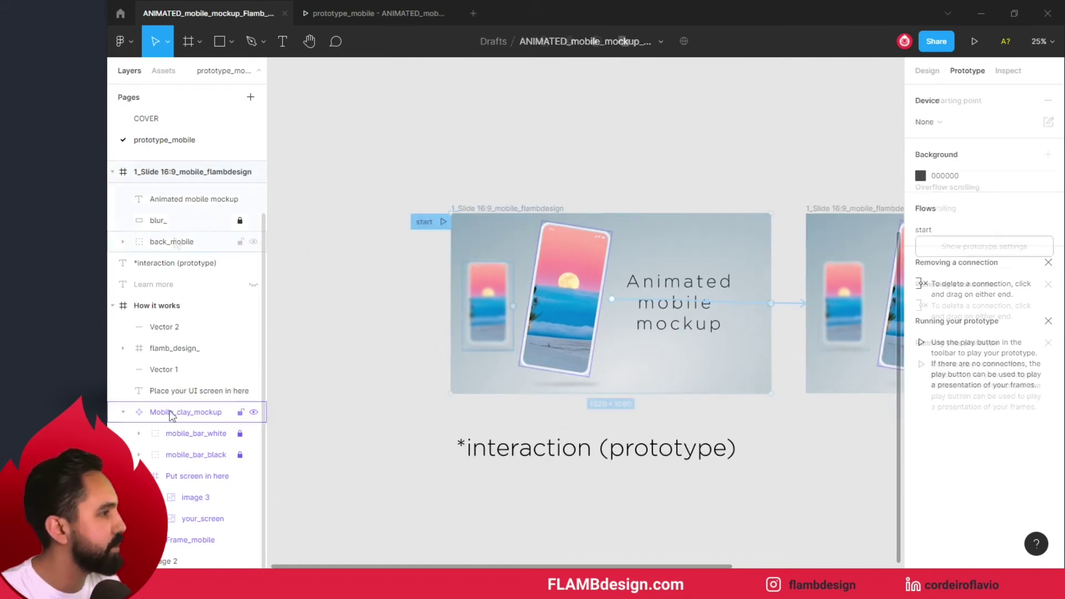
left_click(167, 172)
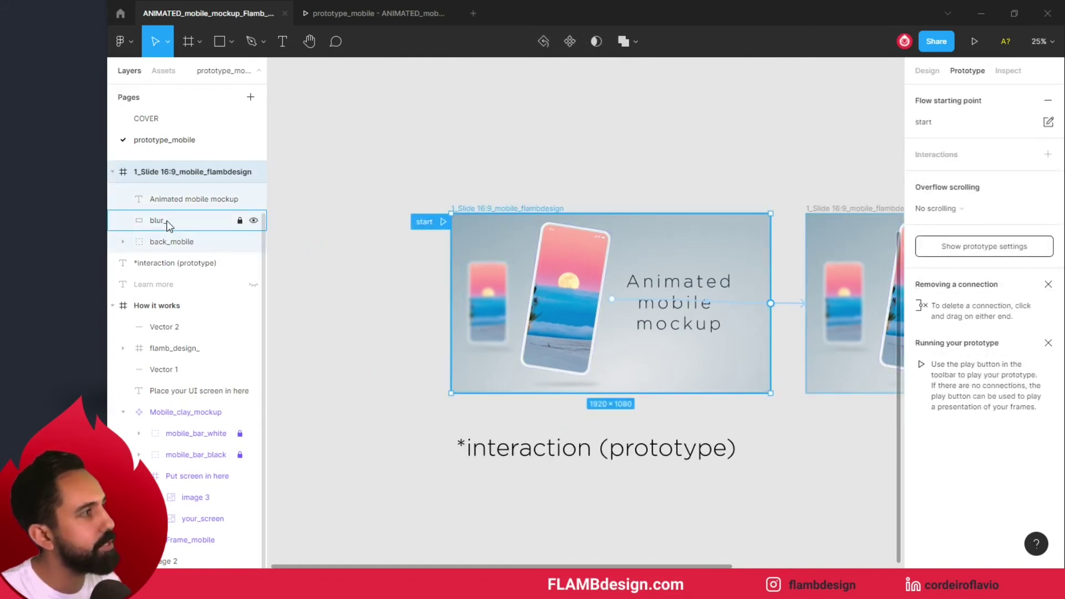
left_click(253, 221)
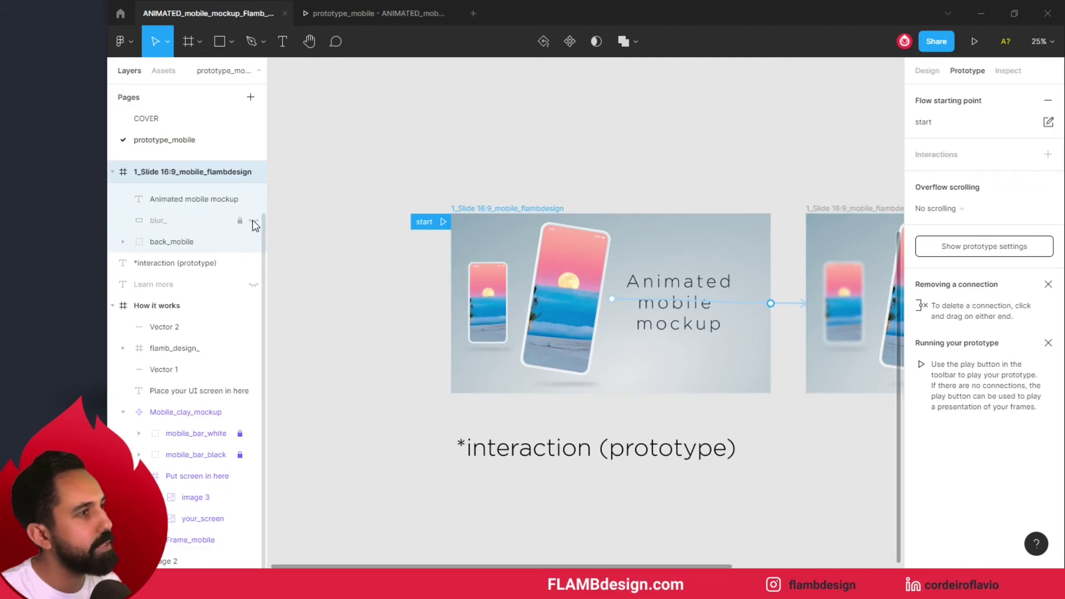
left_click(253, 221)
left_click(475, 309)
left_click(478, 314)
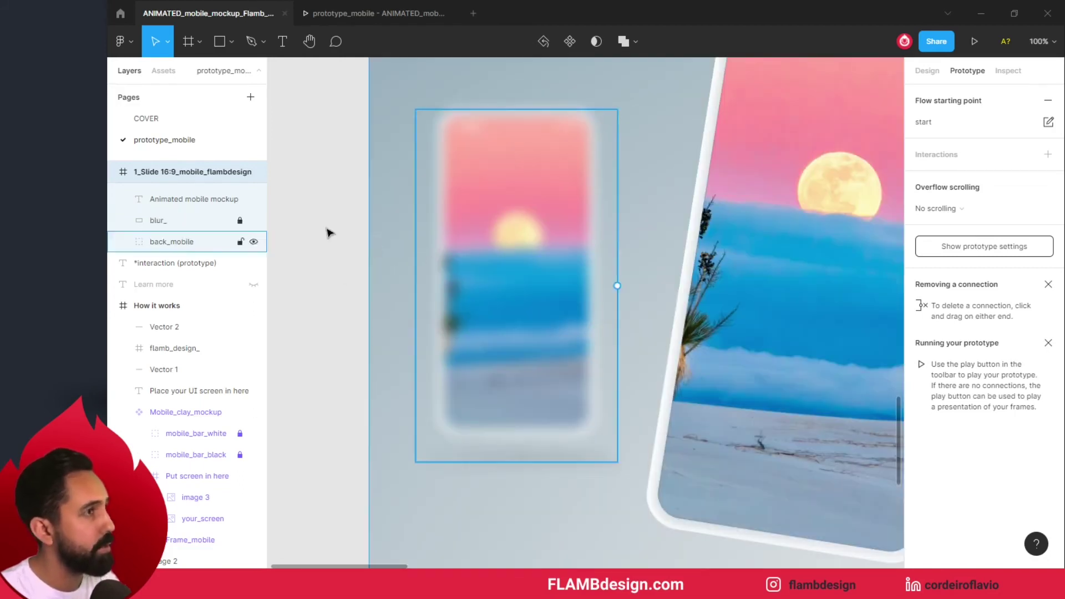
left_click(253, 221)
left_click(253, 221)
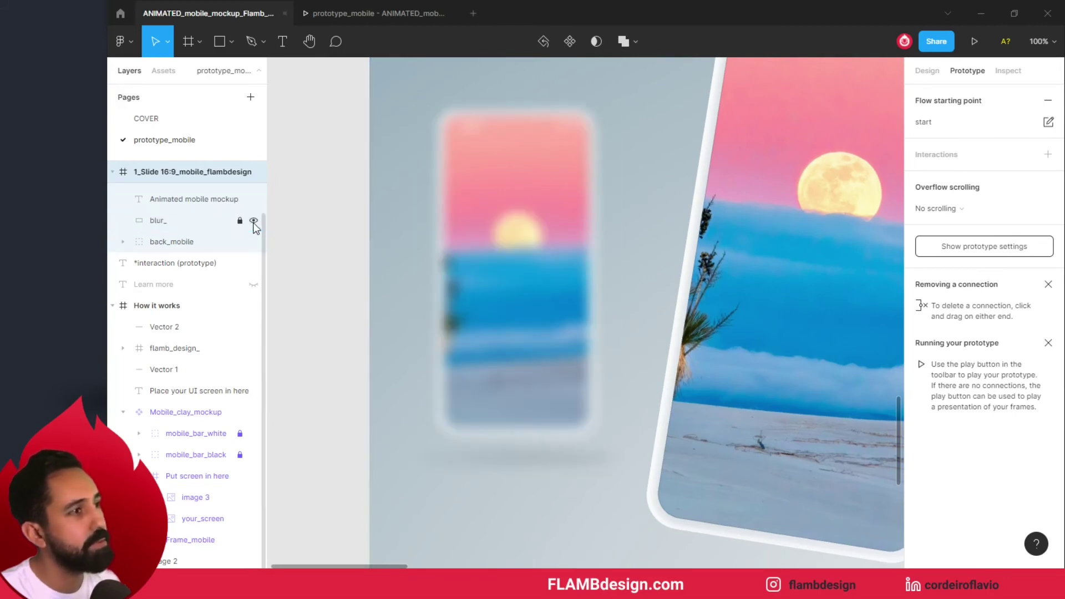
left_click(253, 221)
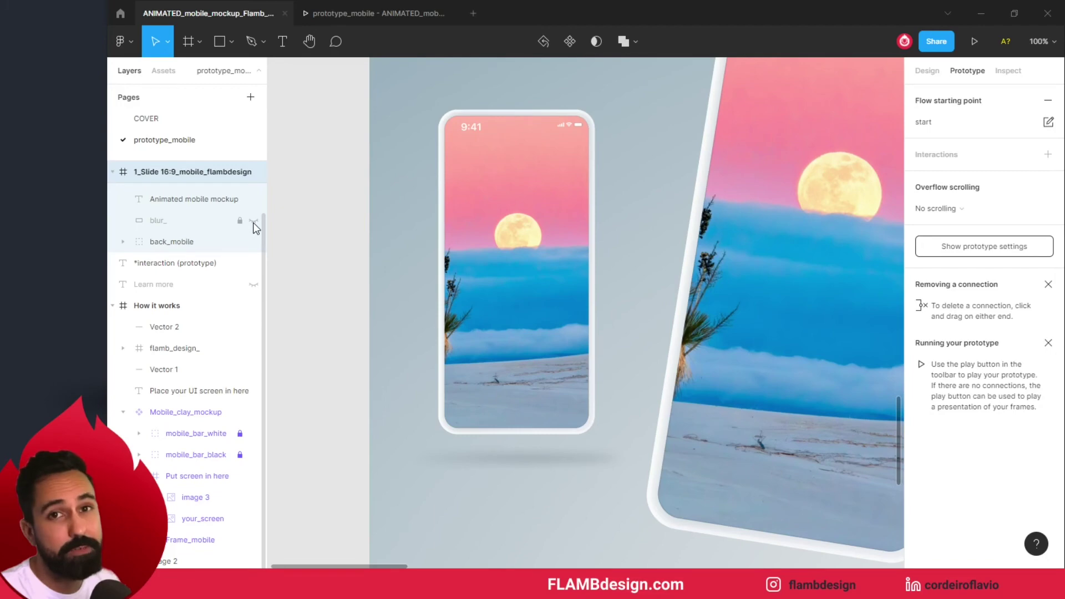
left_click(253, 221)
- Zoom back out to both slides and open the file's Community page
left_click(312, 299)
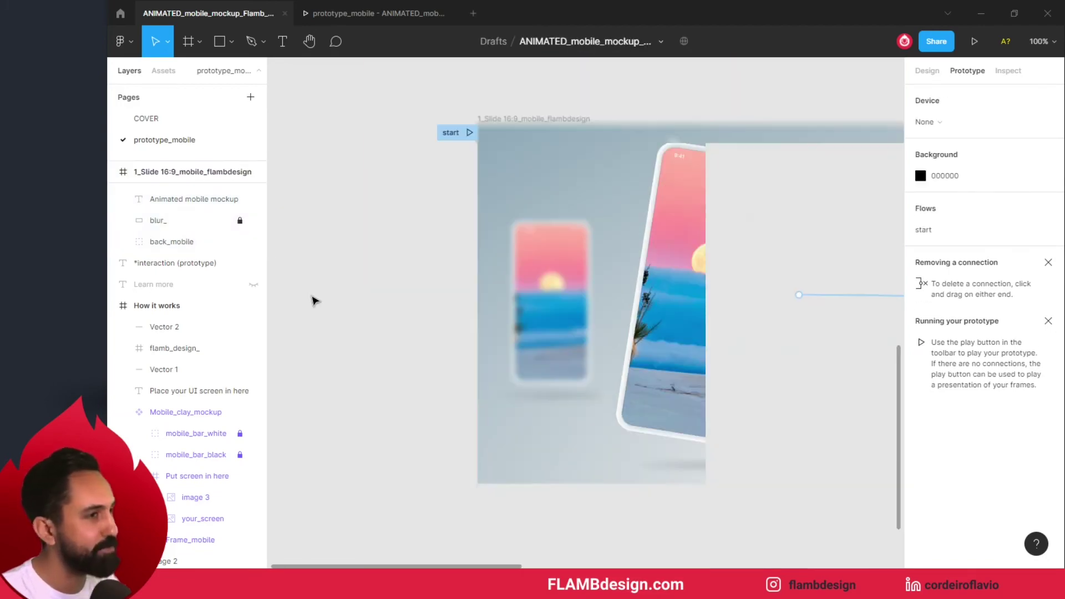
key("shift+1")
left_click_drag(676, 190, 465, 184)
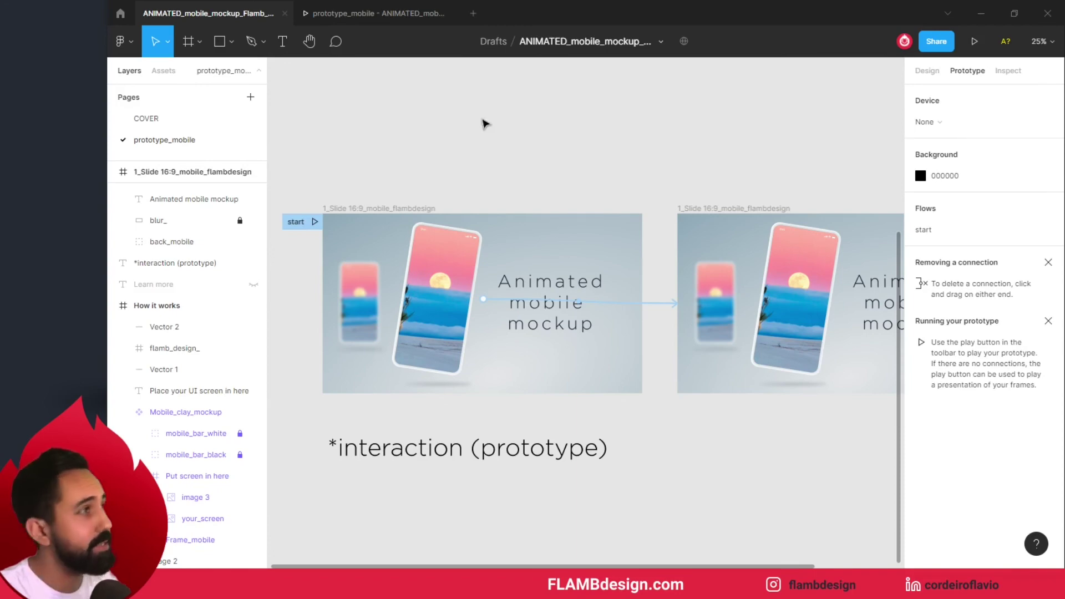
left_click(121, 13)
left_click(140, 44)
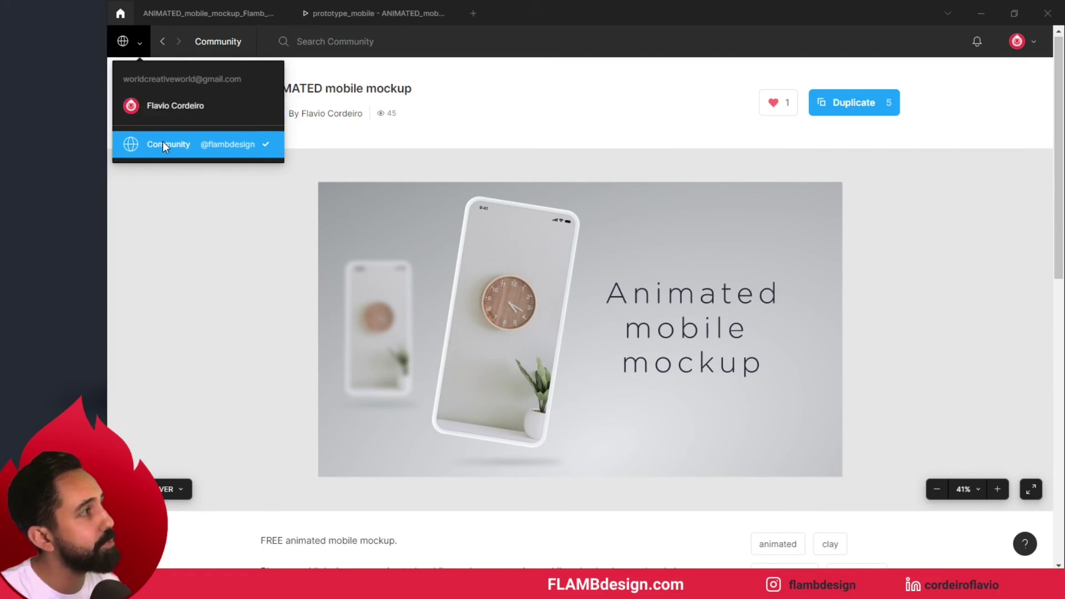
left_click(597, 117)
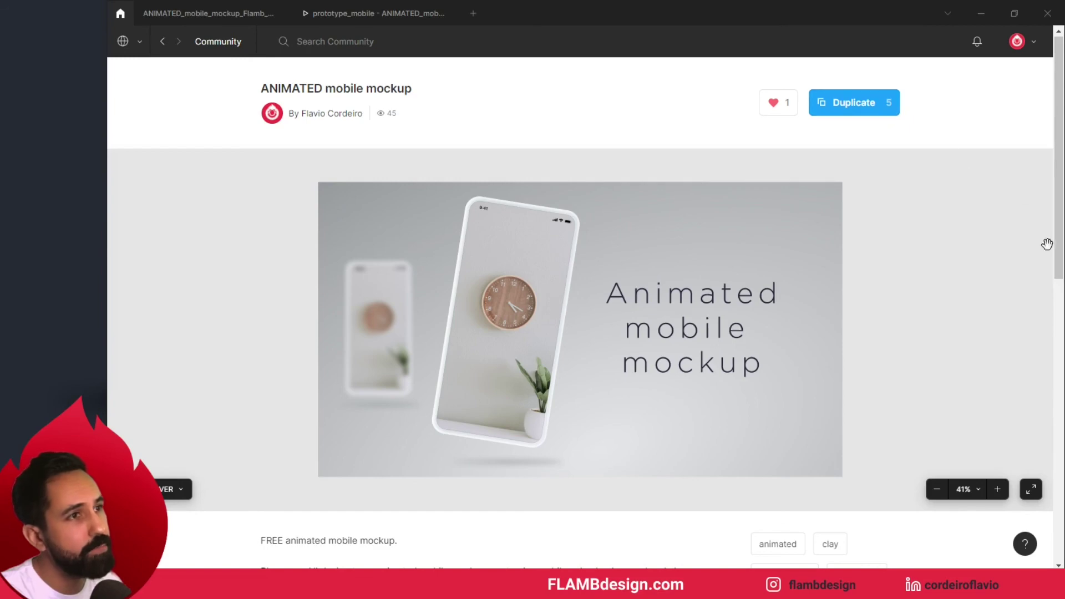
mouse_move(1060, 265)
left_mouse_down()
mouse_move(1062, 280)
mouse_move(1062, 227)
left_mouse_up()
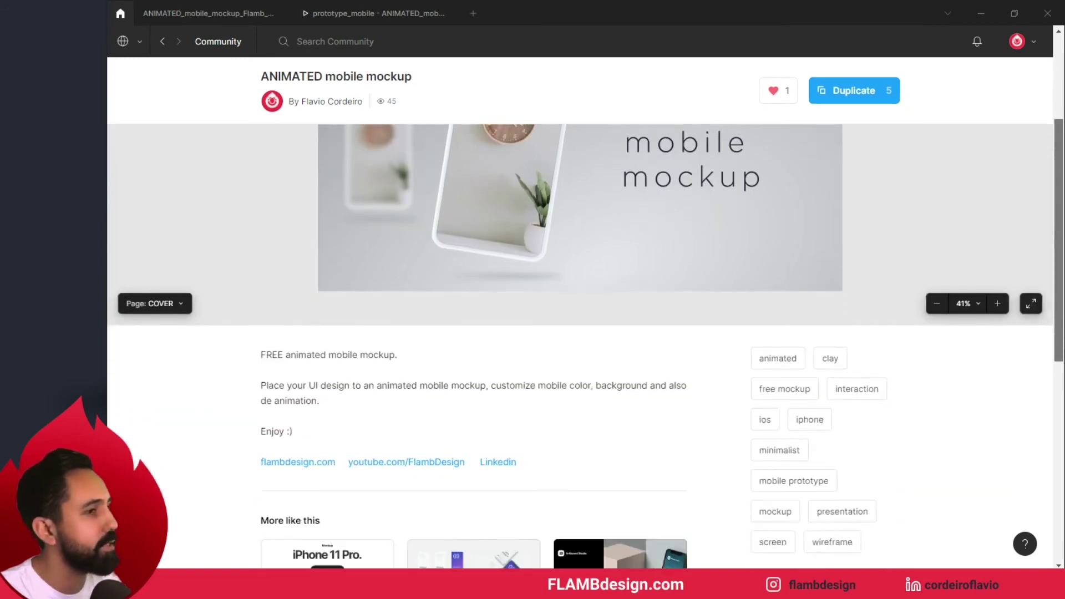